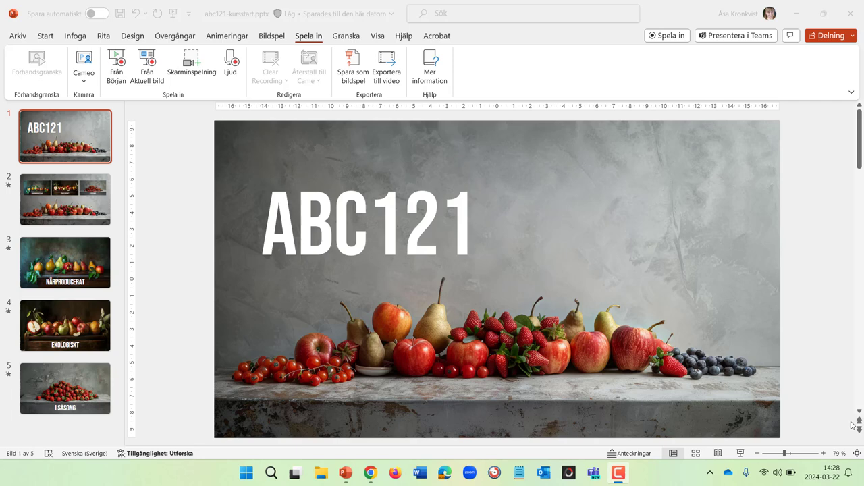
Show slide 1's welcome speaker notes and enlarge the notes pane beneath the slide.
left_click(801, 410)
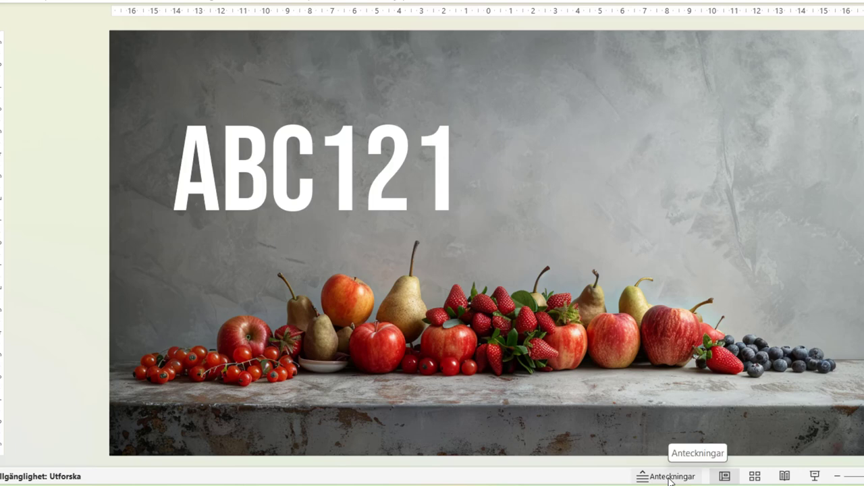
left_click(668, 477)
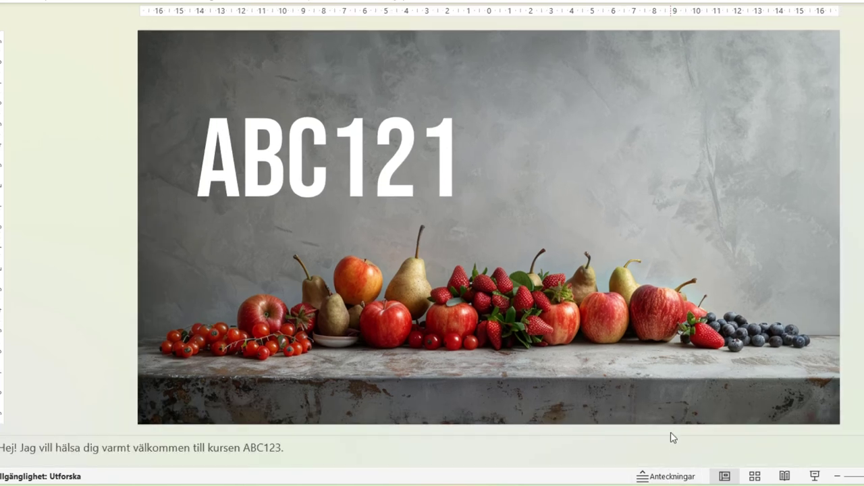
left_click_drag(671, 432, 670, 400)
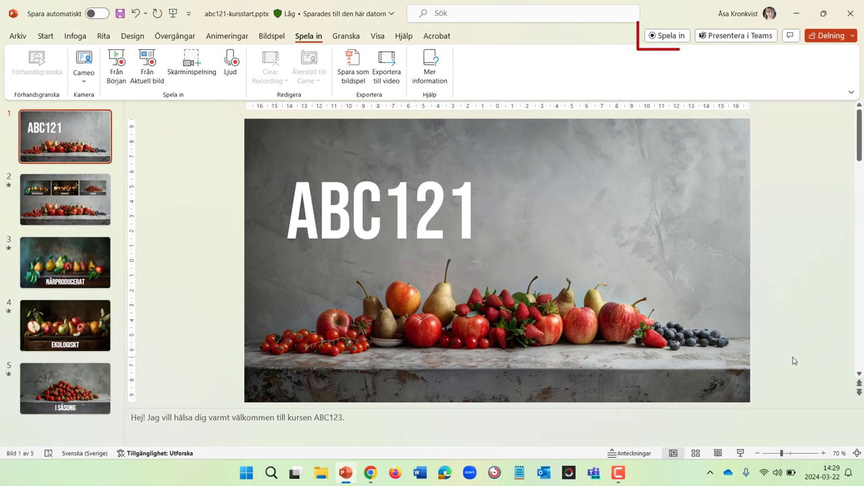
Open the recording view on slide 1 and toggle the webcam off and back on.
left_click(684, 37)
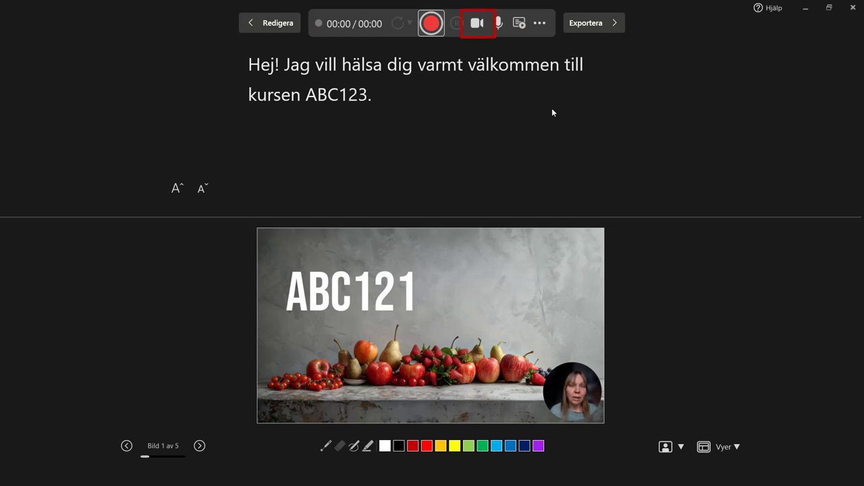
left_click(478, 25)
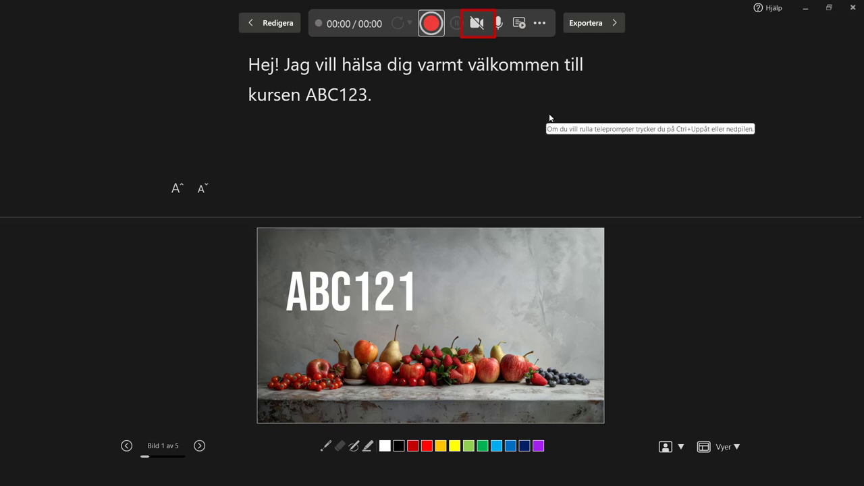
left_click(478, 25)
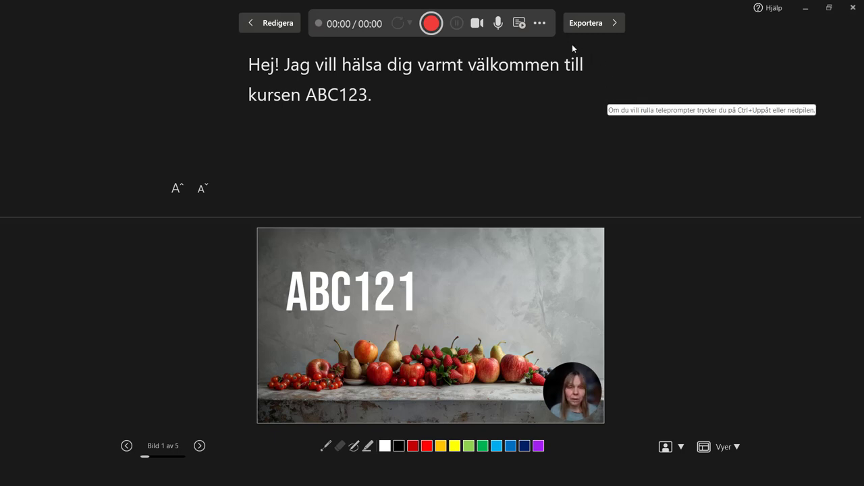
left_click(539, 23)
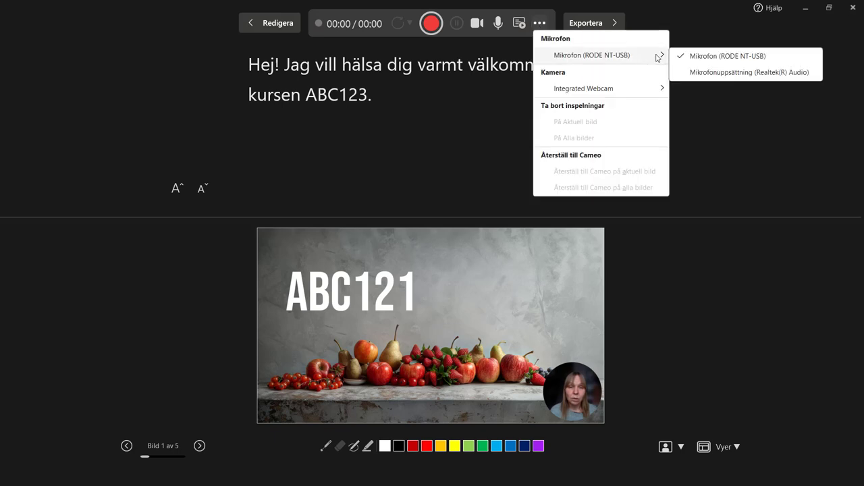
mouse_move(600, 55)
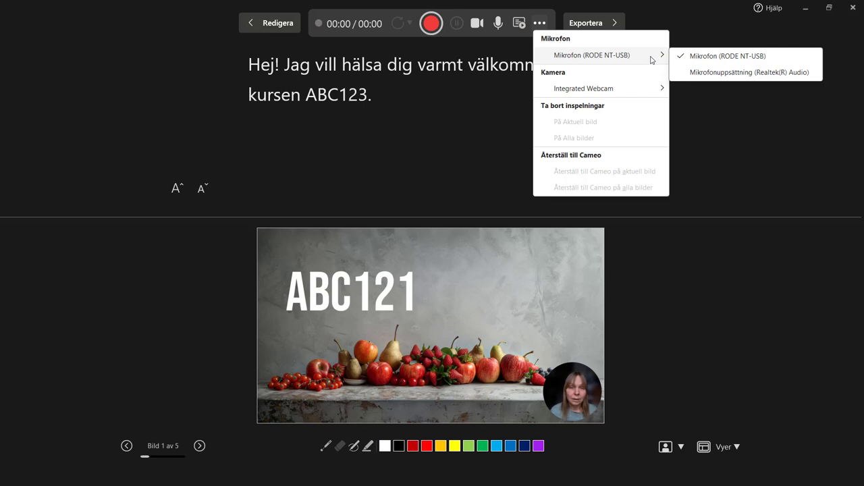
left_click(474, 100)
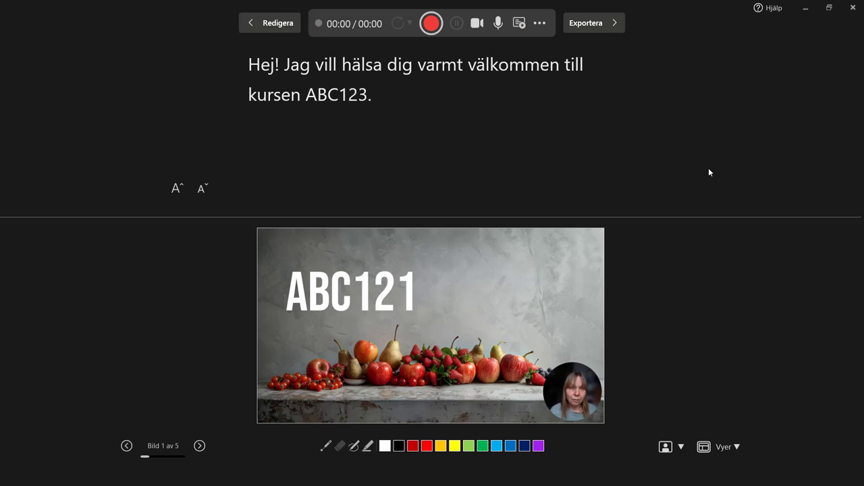
left_click(737, 449)
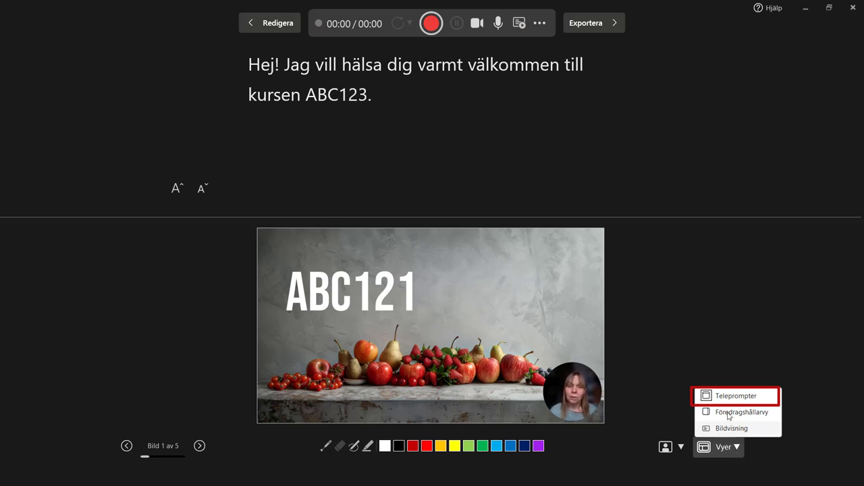
left_click(689, 101)
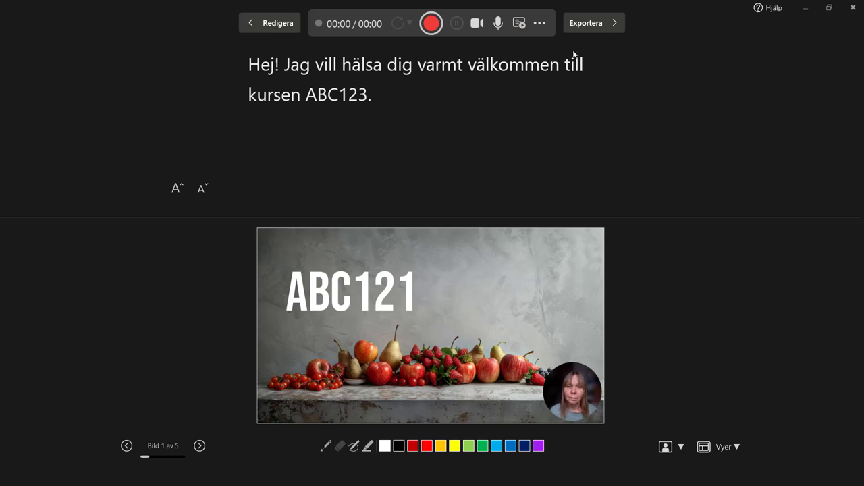
Enable teleprompter auto-scroll, test it with play and pause, and lower the scroll speed.
left_click(519, 24)
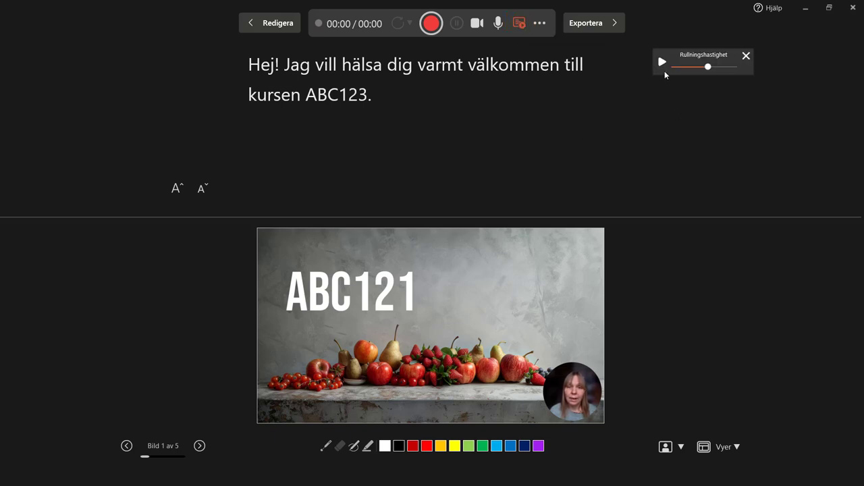
left_click(662, 62)
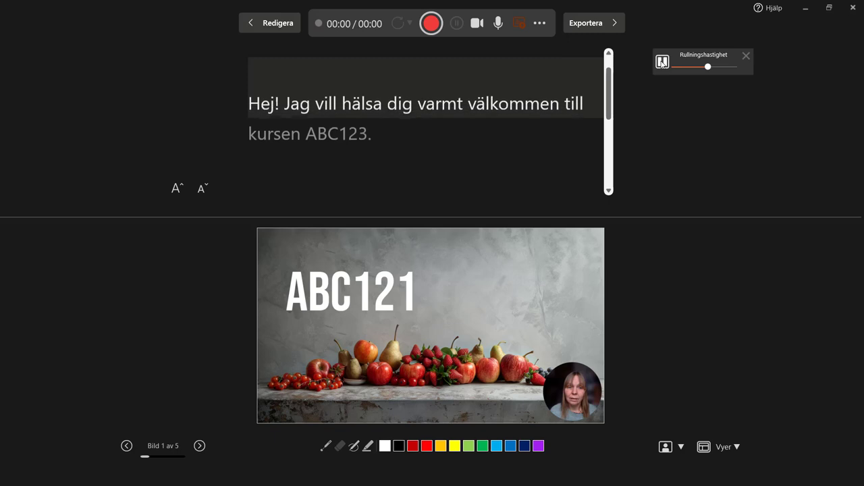
left_click(662, 61)
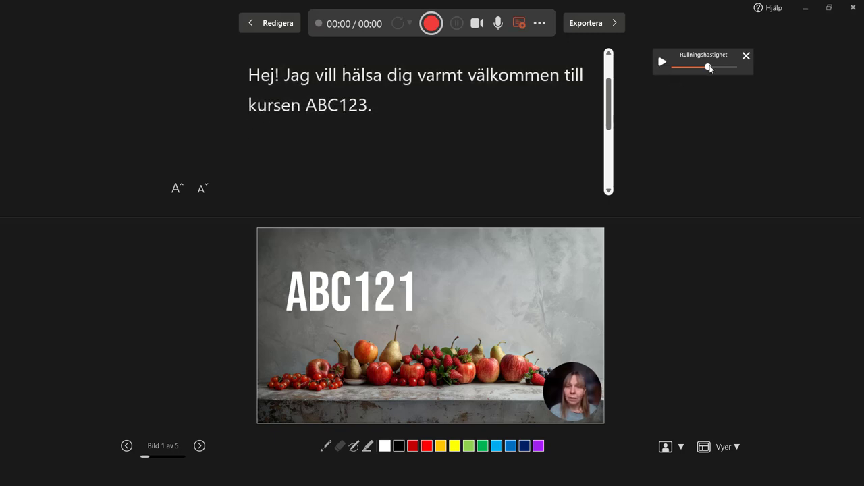
left_click_drag(708, 68, 687, 71)
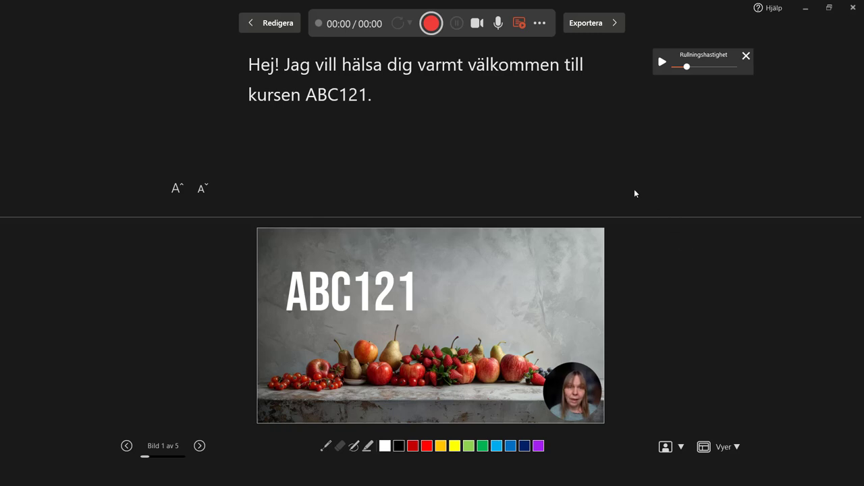
Record 52 seconds of webcam narration through all five slides, ending on I SÄSONG.
left_click(430, 23)
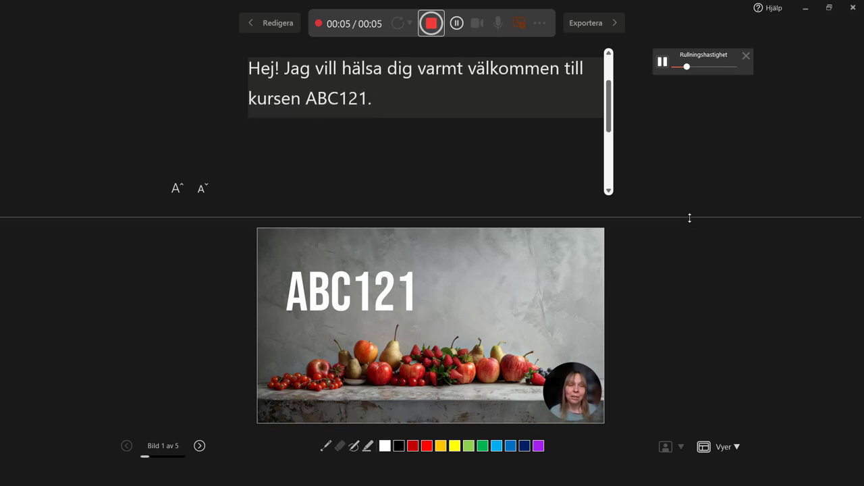
left_click(199, 446)
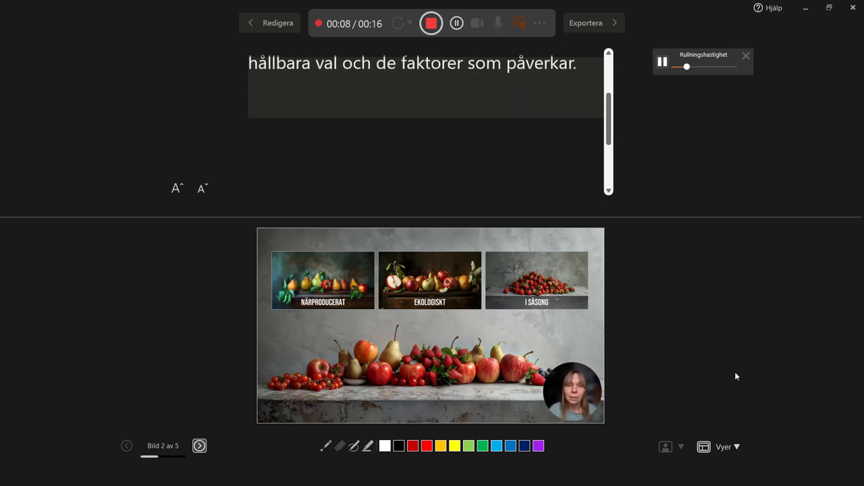
key("Right")
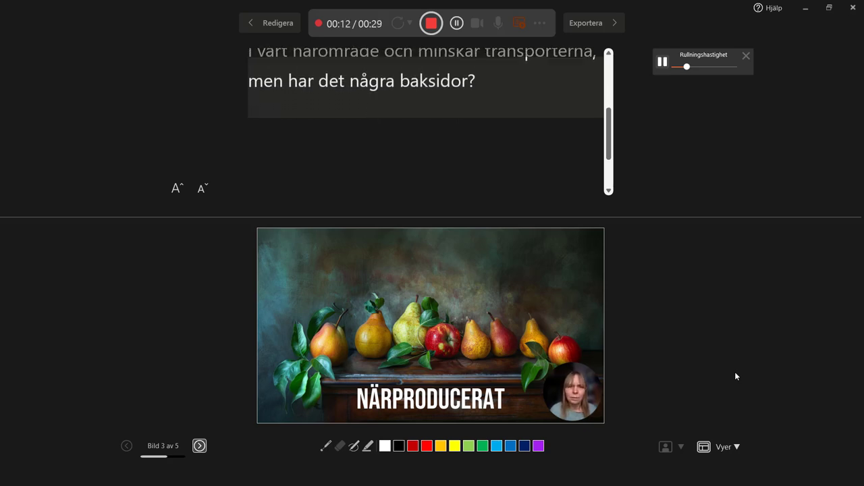
key("Right")
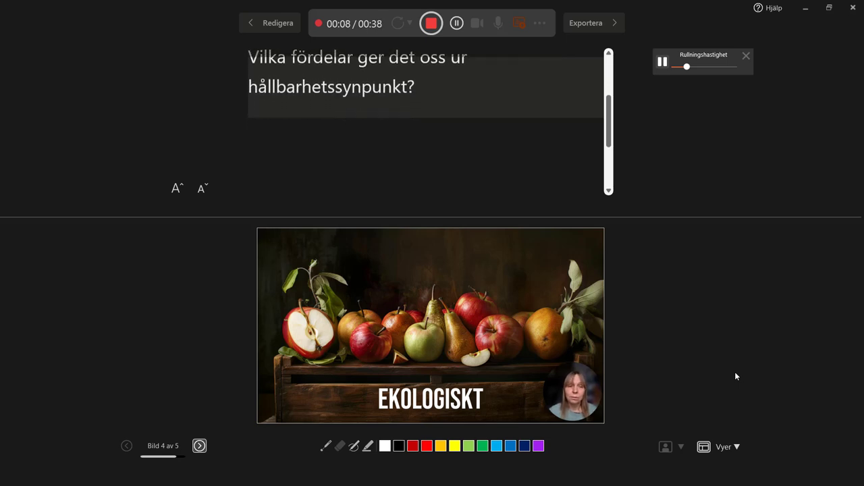
key("Right")
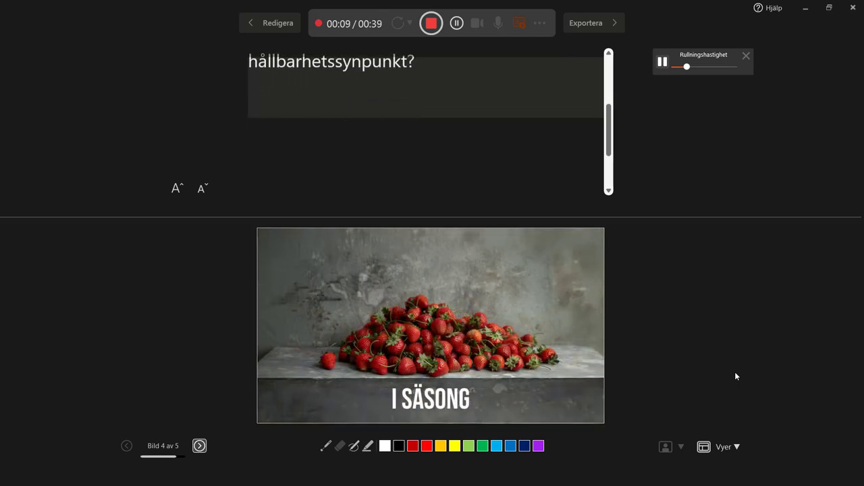
left_click(434, 25)
Step back to the ABC121 title slide, play its recording, and view the re-record options.
left_click(127, 447)
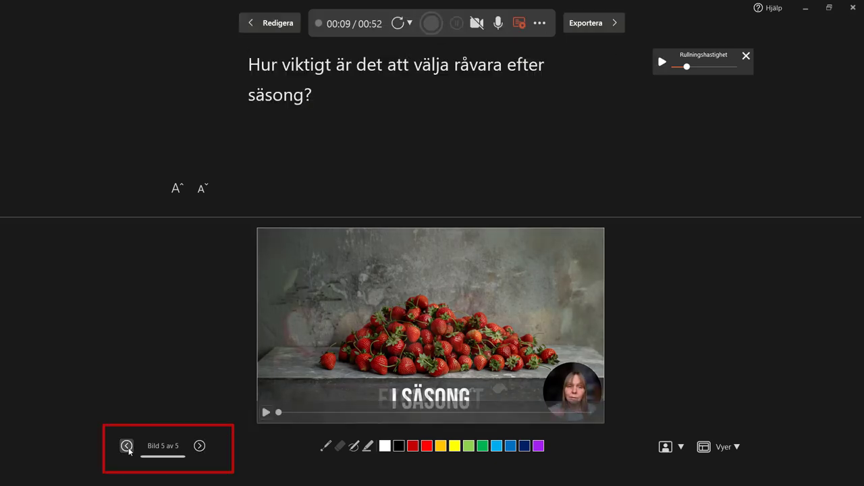
left_click(127, 447)
left_click(127, 447)
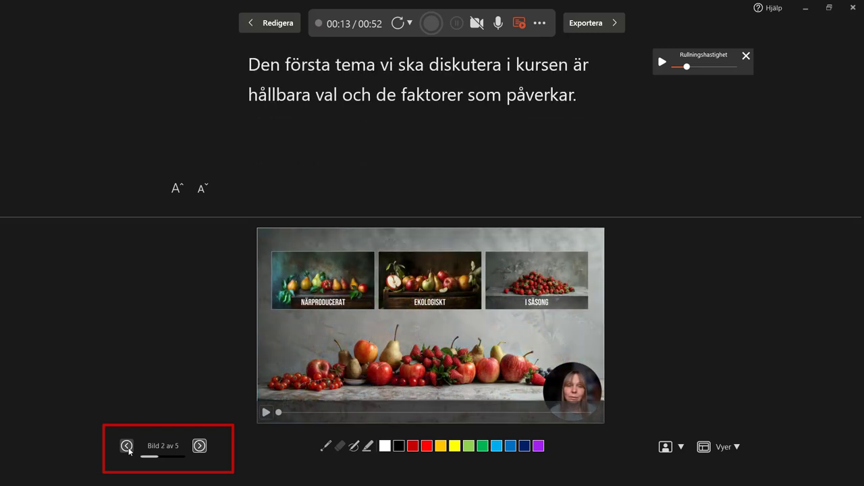
left_click(127, 446)
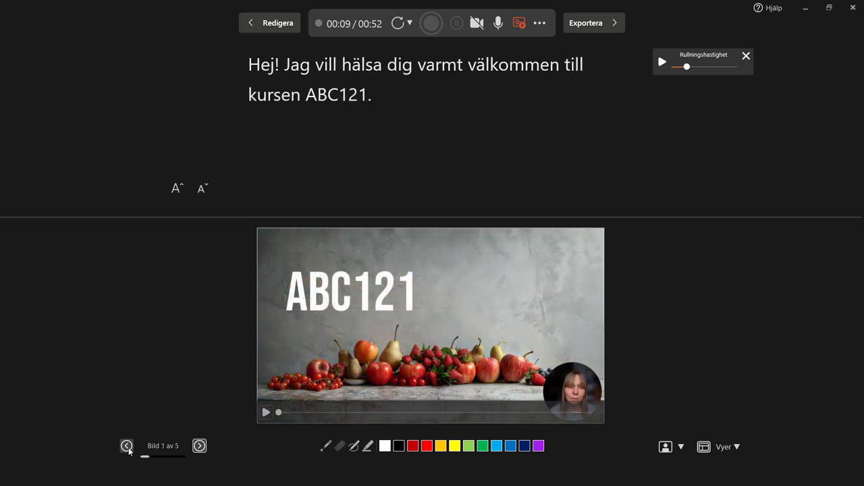
left_click(267, 412)
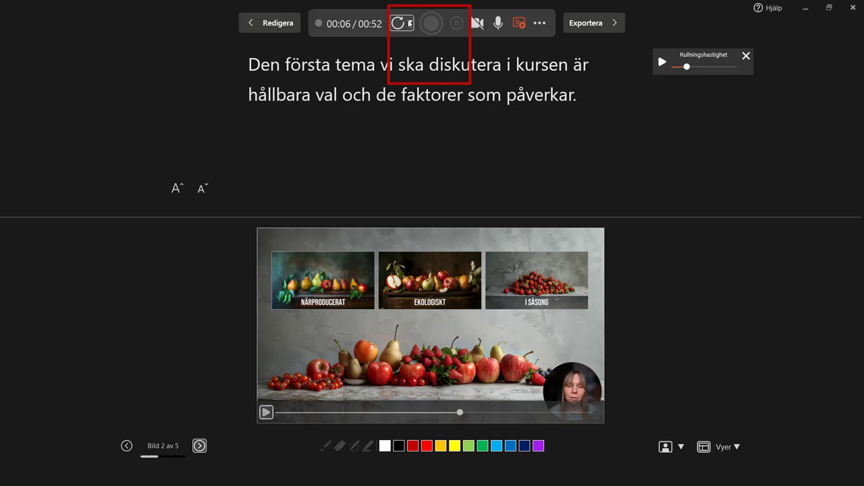
left_click(409, 23)
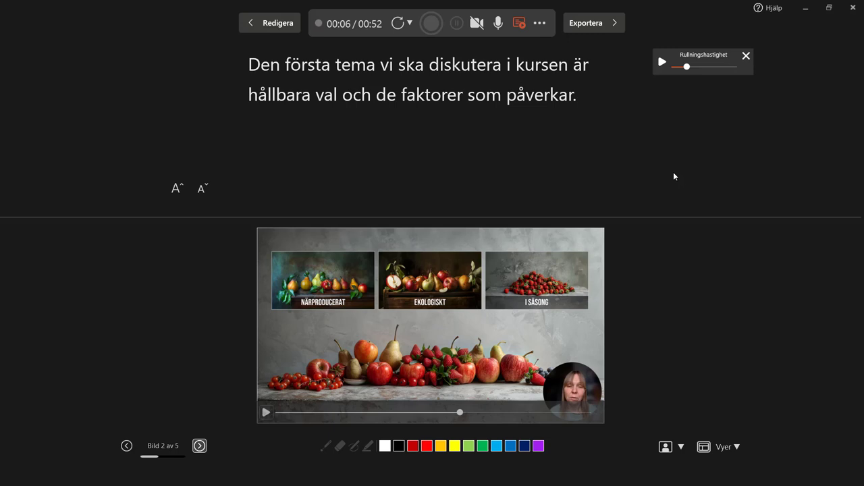
Leave the recording view via Redigera and return to Normal editing view.
left_click(594, 20)
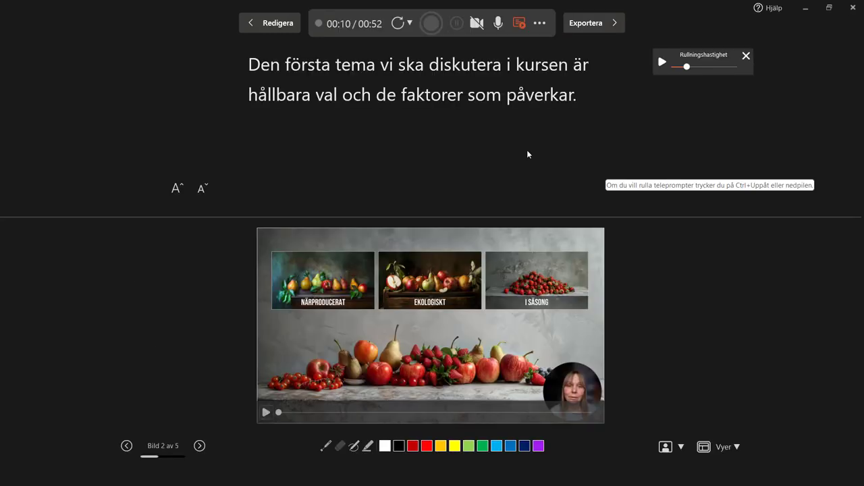
left_click(274, 24)
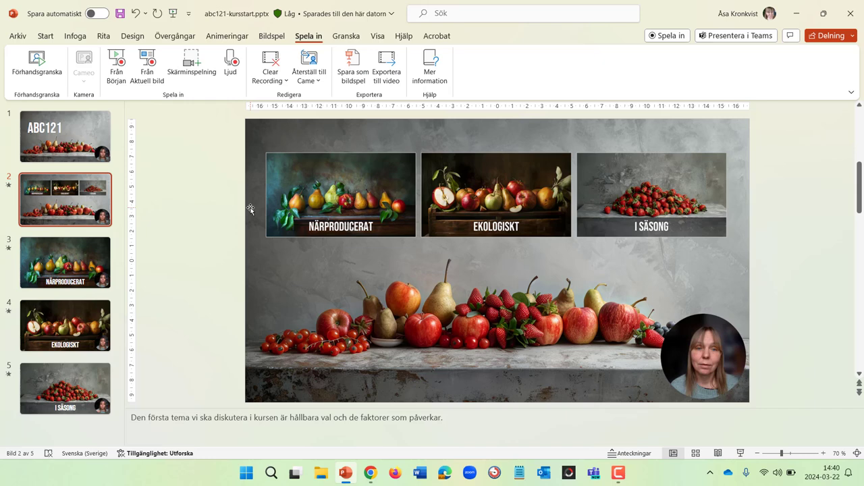
Move slide 2's webcam cameo just past the slide's right edge, clear of the fruit picture.
left_click(251, 209)
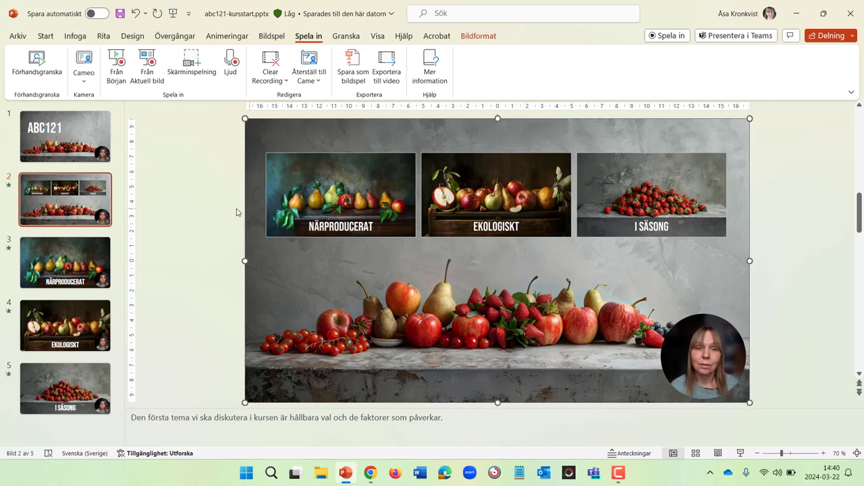
left_click(221, 209)
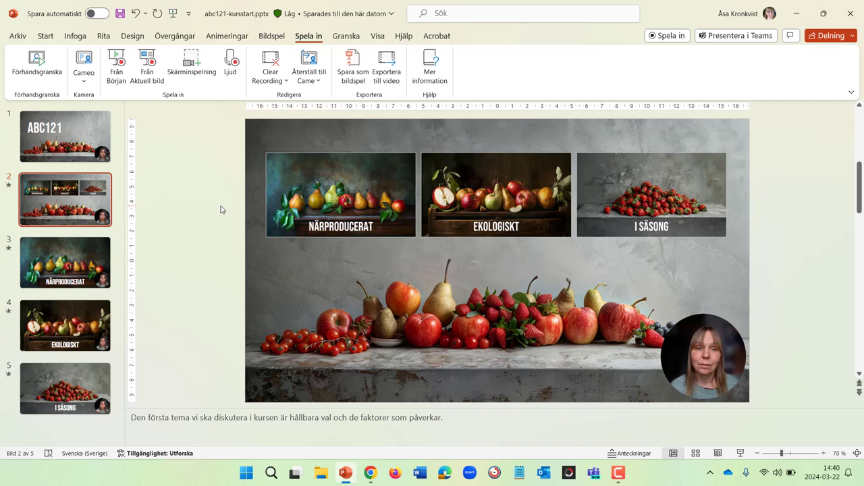
left_click(688, 363)
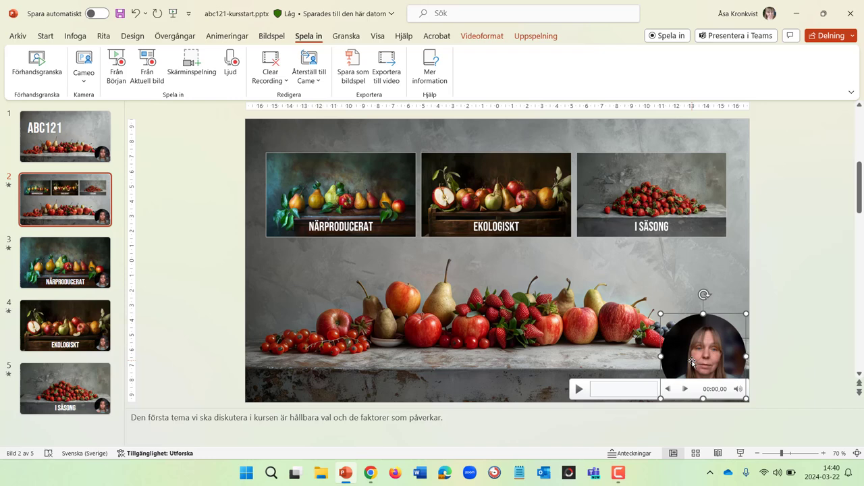
left_click_drag(692, 363, 792, 340)
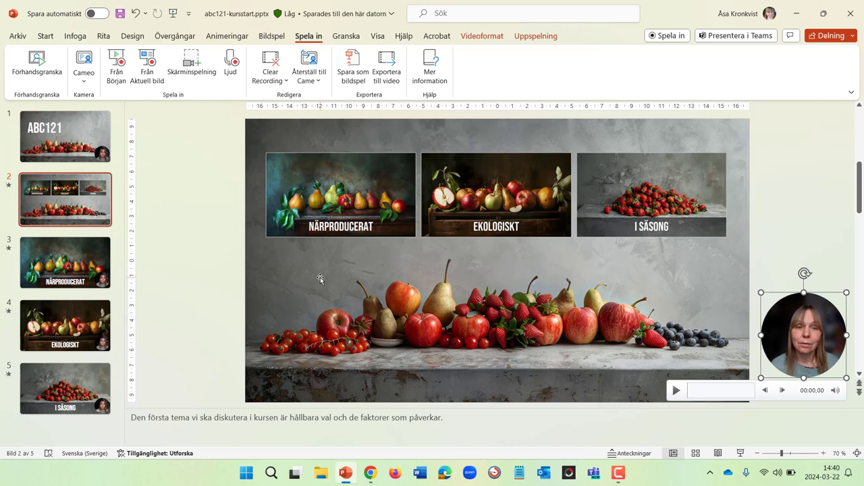
left_click(98, 193)
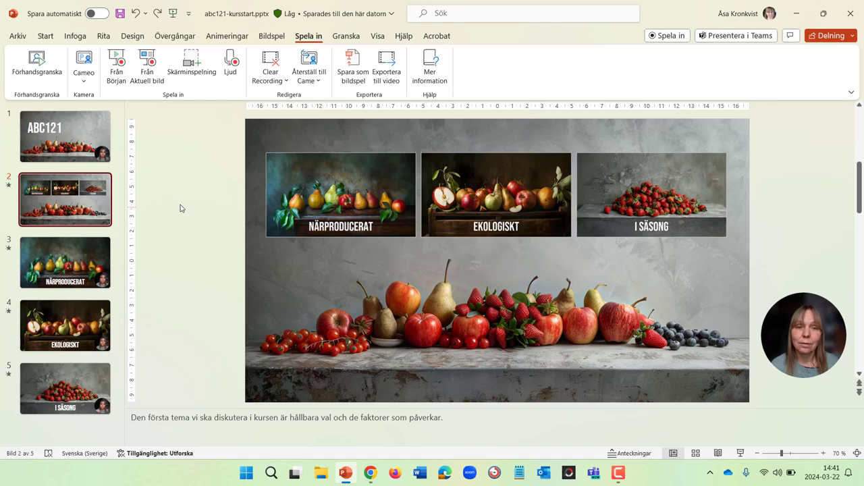
Enlarge slide 1's webcam cameo and place it beside the ABC121 title, then open Arkiv.
left_click(99, 143)
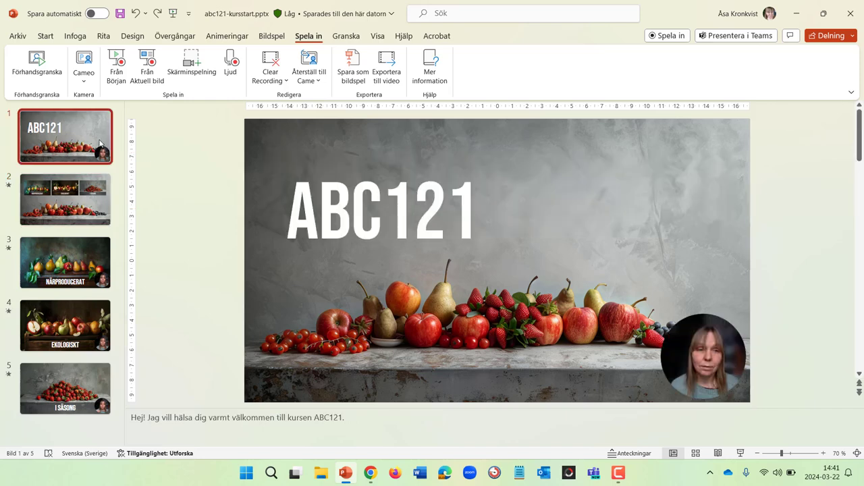
left_click(710, 353)
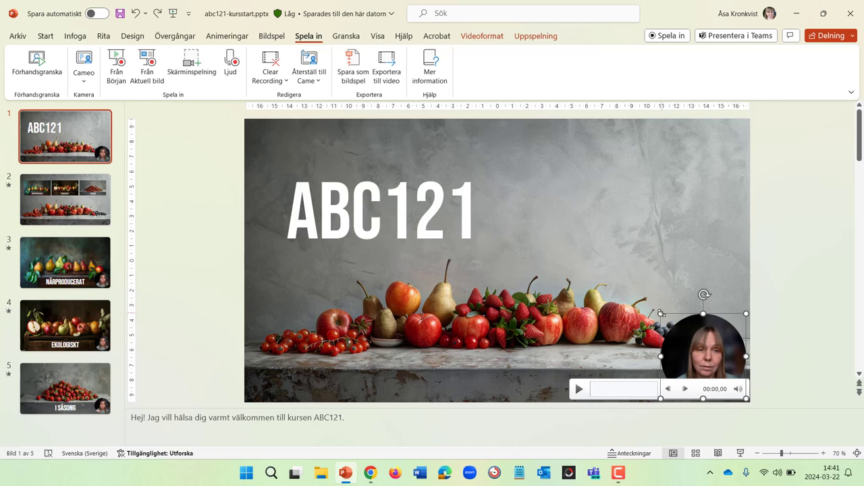
left_click_drag(661, 313, 545, 241)
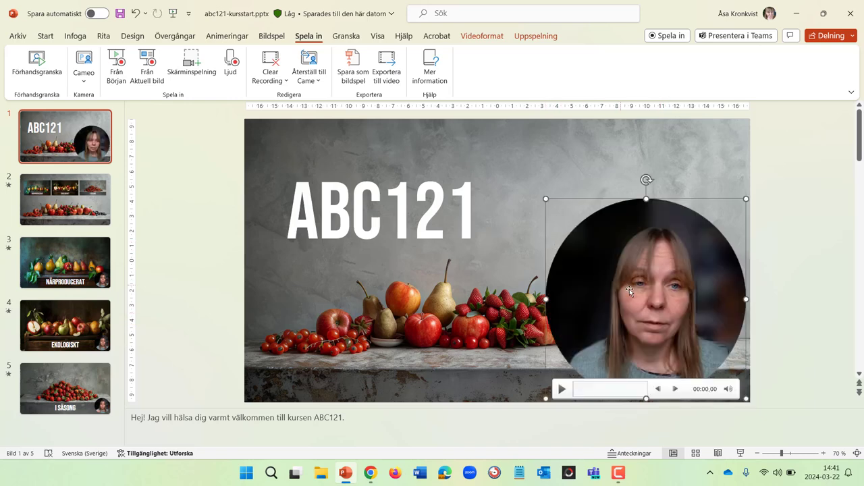
left_click_drag(629, 290, 626, 231)
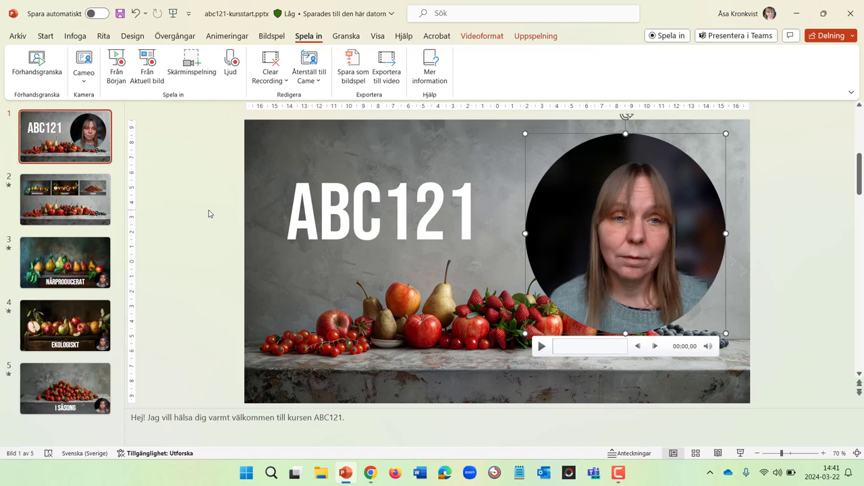
left_click(18, 36)
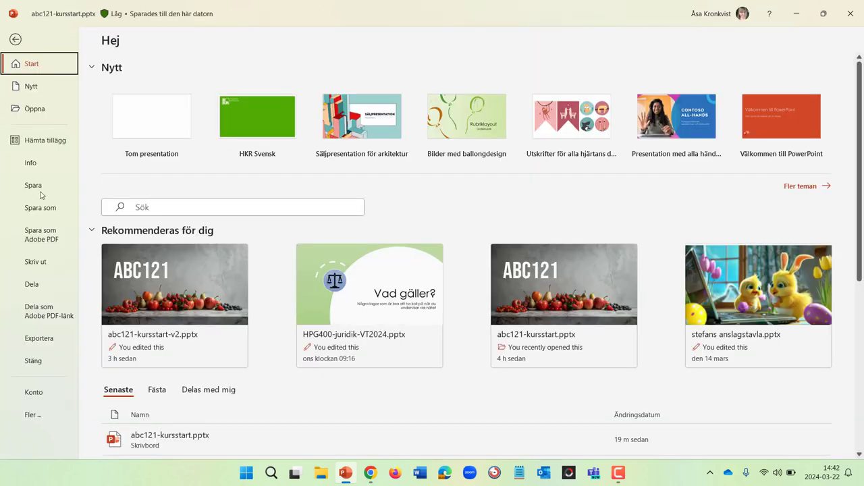
Save a copy to the desktop as abc121-kursstart-inspelad2024-03-22.pptx.
left_click(40, 208)
left_click(344, 82)
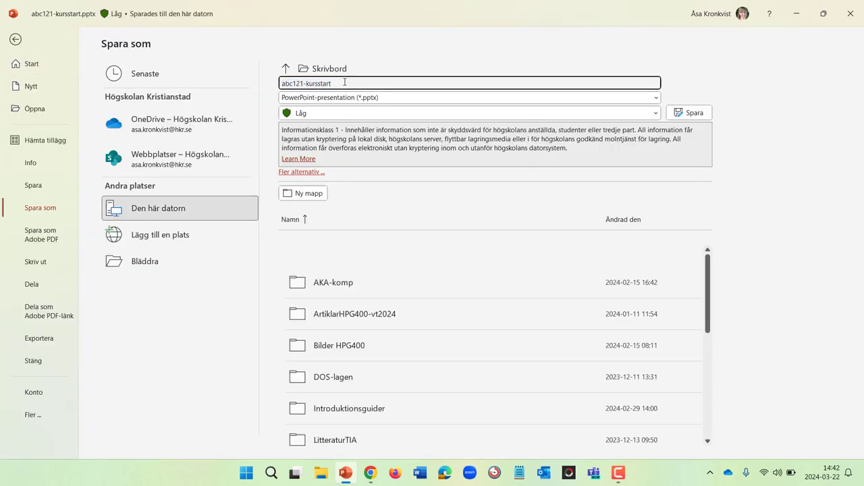
type("-inspela")
type("d")
type("2024-03")
type("-22")
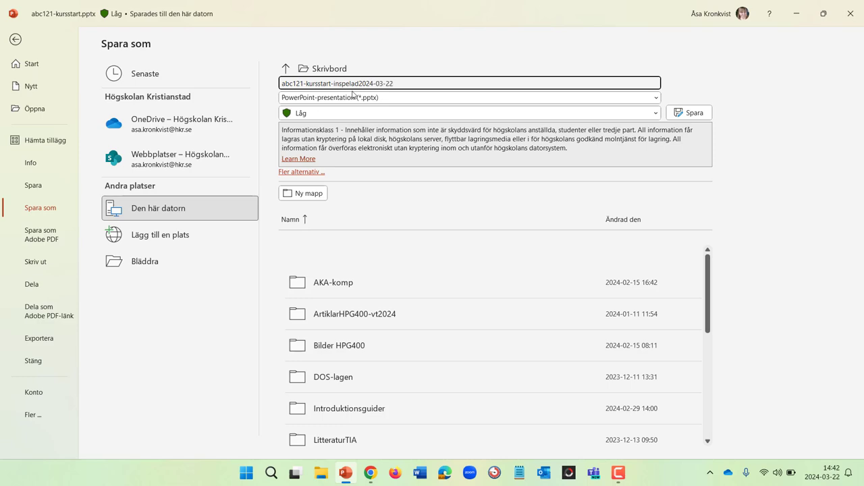
left_click(692, 113)
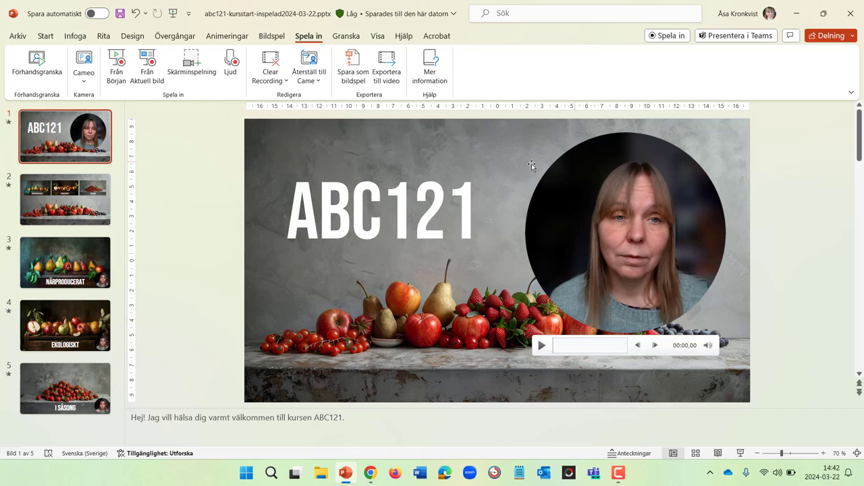
Export the presentation as a Full HD (1080p) video using the recorded timings and narration.
left_click(14, 36)
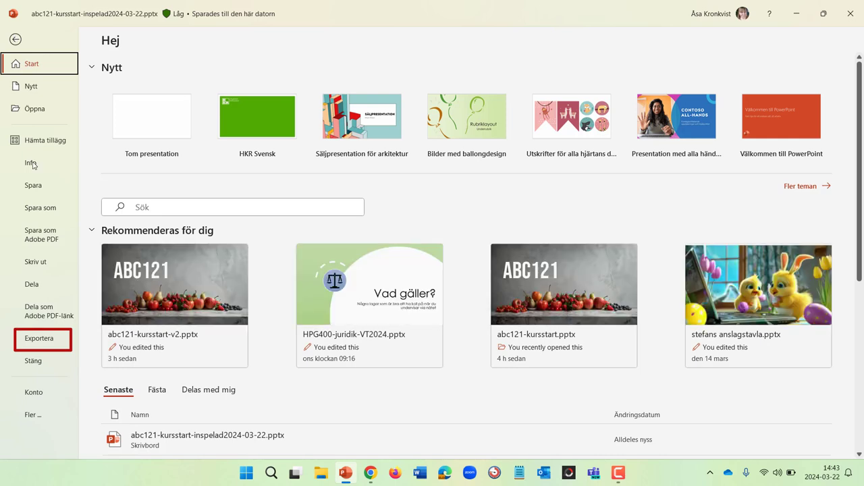
left_click(47, 341)
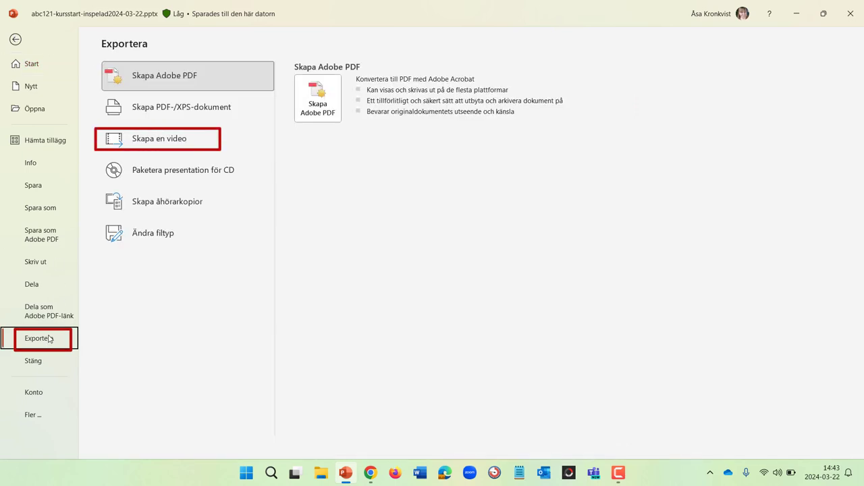
left_click(135, 140)
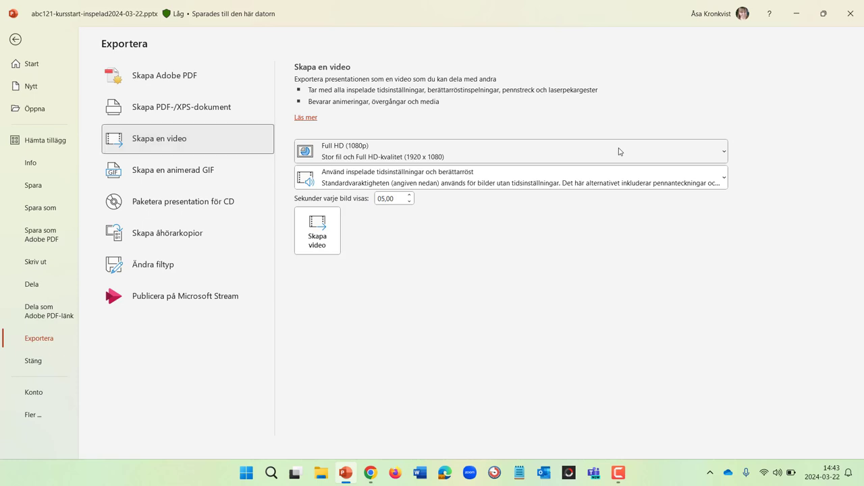
left_click(618, 151)
left_click(618, 151)
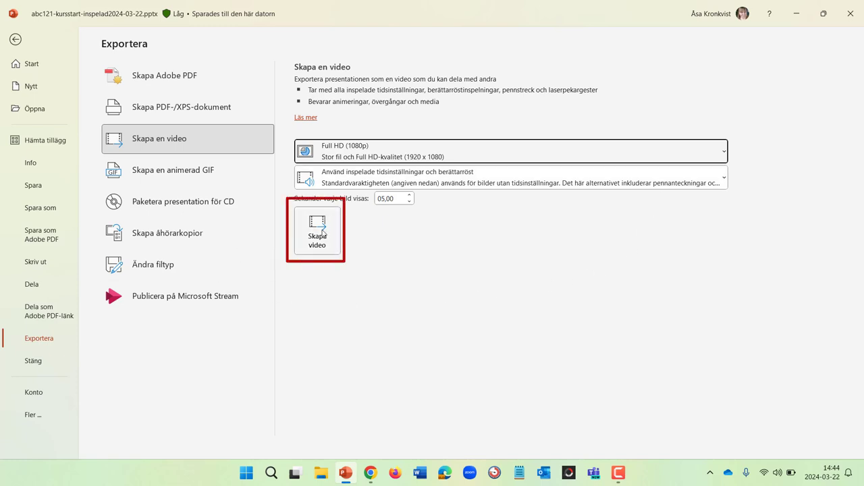
left_click(322, 233)
Rename the video to abc121-kursstart-klar and export it as MPEG-4 (*.mp4).
left_click(193, 190)
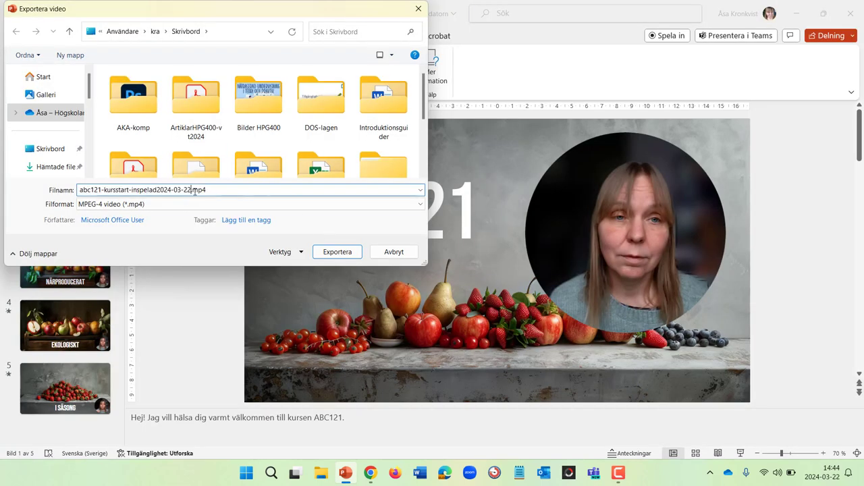
key("BackSpace")
key("BackSpace")
key("BackSpace")
key("BackSpace")
key("BackSpace")
key("BackSpace")
type("kla")
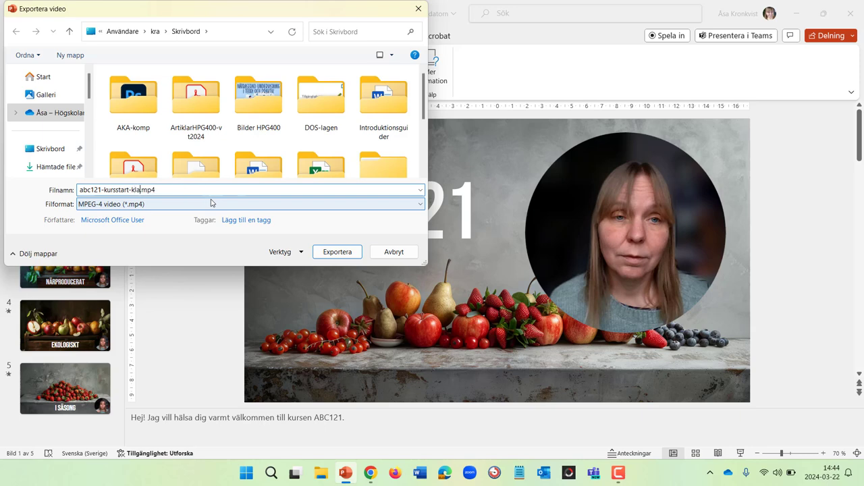
type("r")
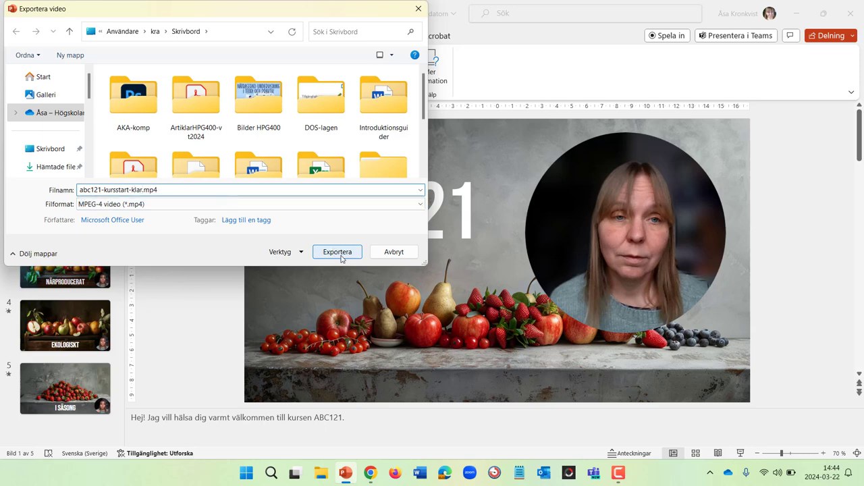
left_click(342, 256)
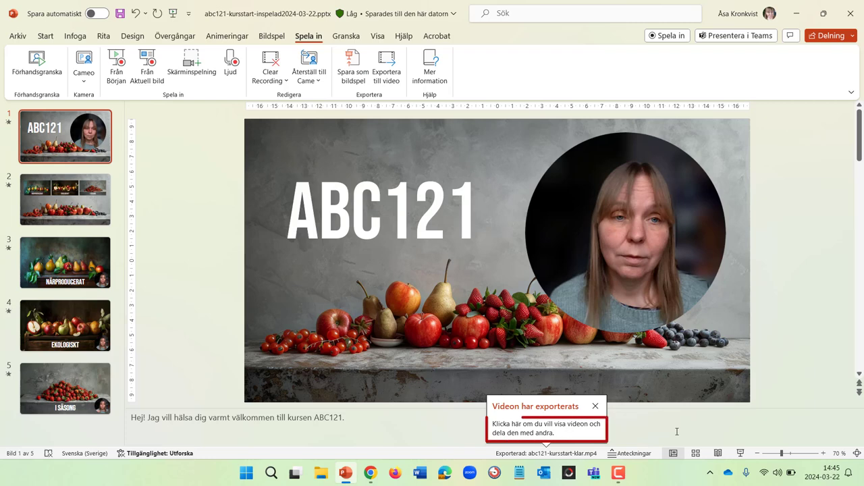
Play abc121-kursstart-klar.mp4 from the export notification, accepting the Office warning.
left_click(521, 427)
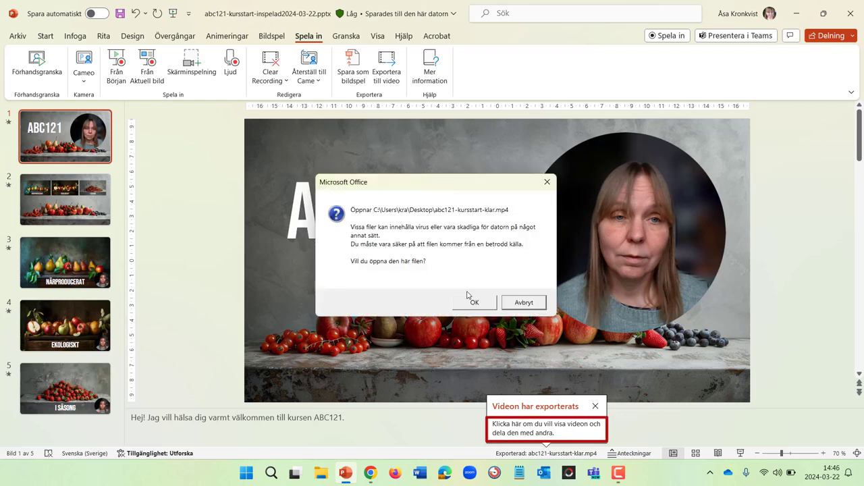
left_click(481, 303)
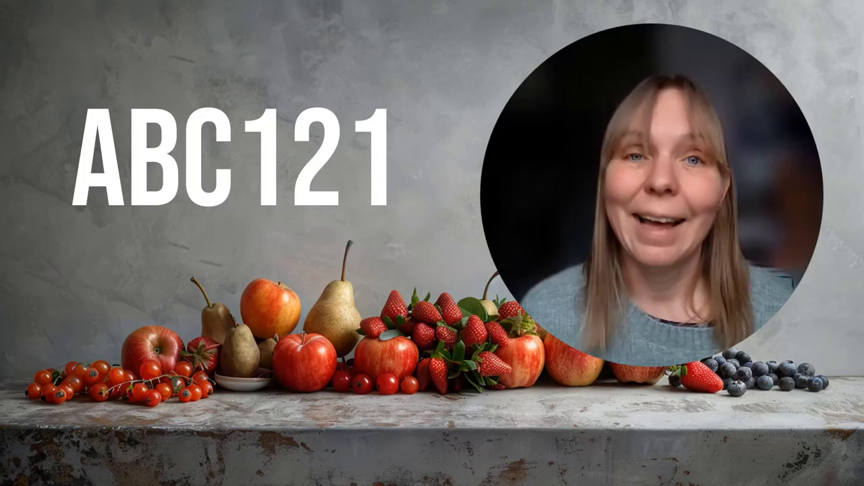